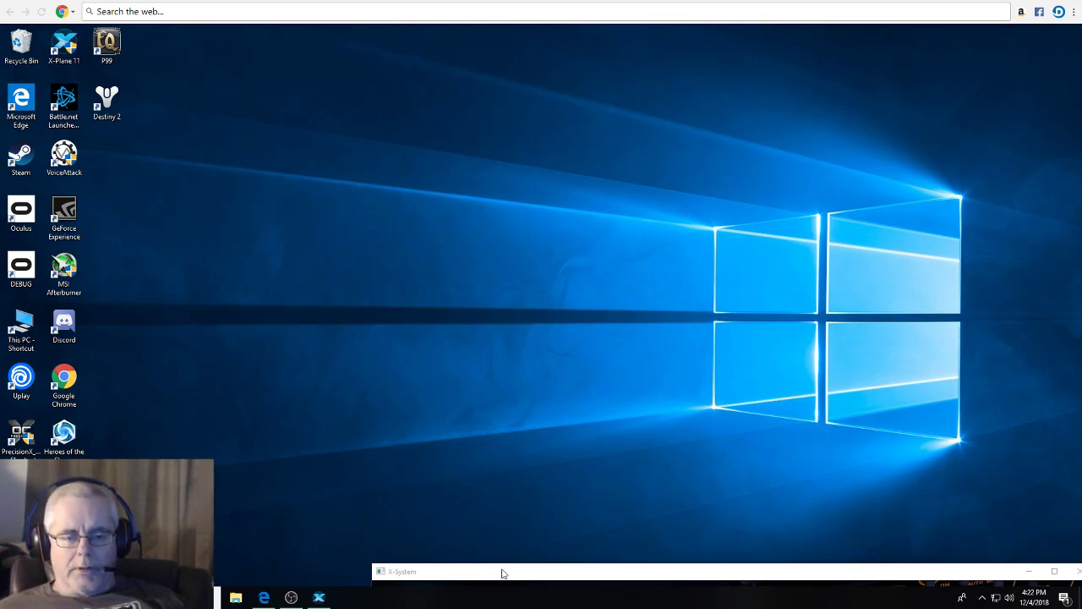
mouse_move(500, 572)
left_mouse_down()
mouse_move(485, 507)
mouse_move(493, 573)
left_mouse_up()
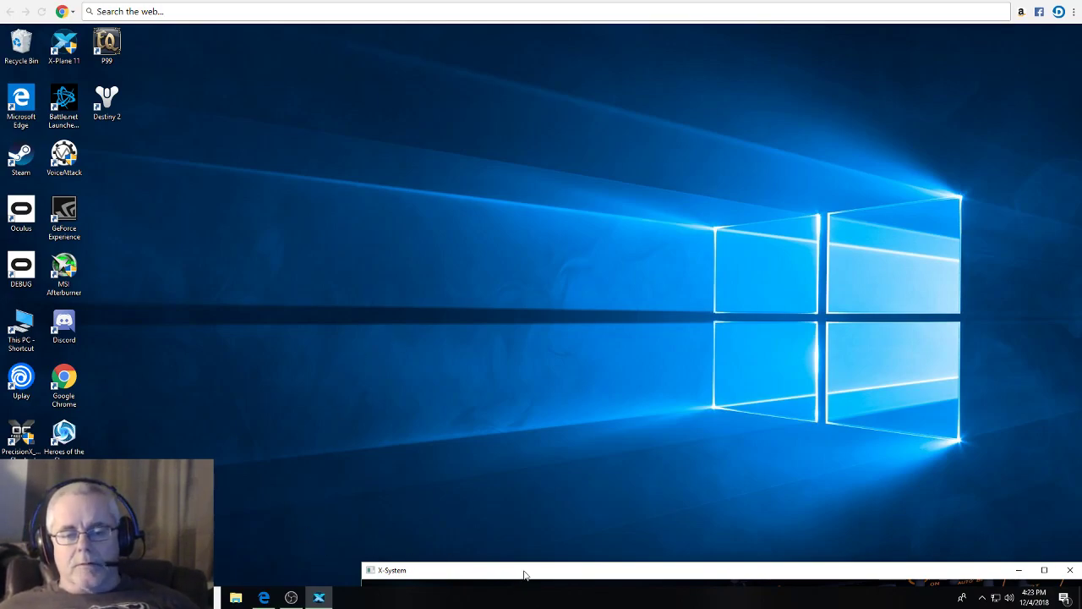
left_click_drag(527, 575, 505, 576)
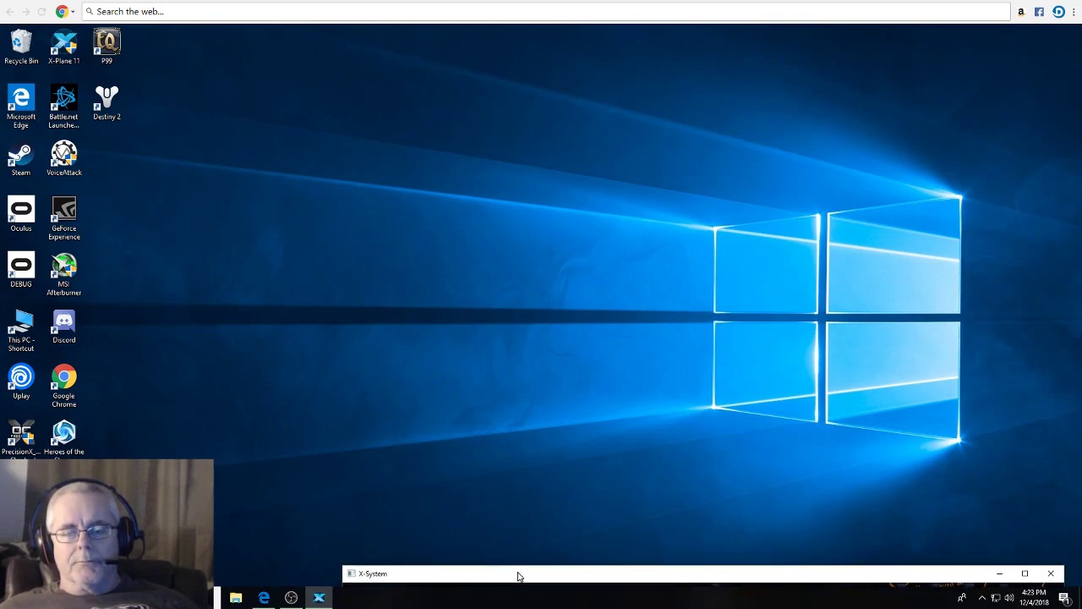
left_click_drag(519, 576, 532, 575)
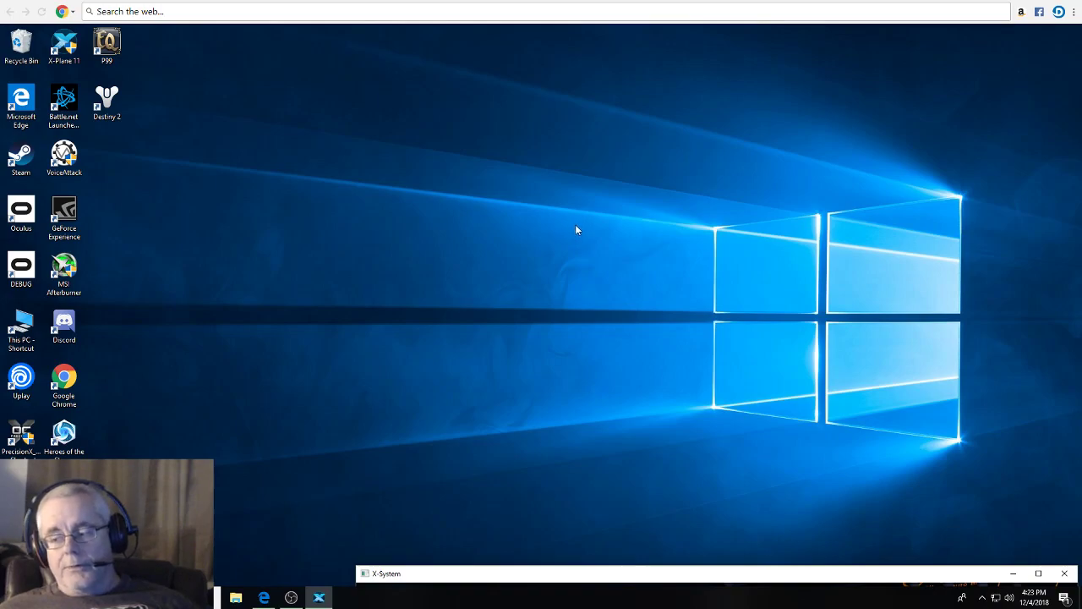
left_click(982, 597)
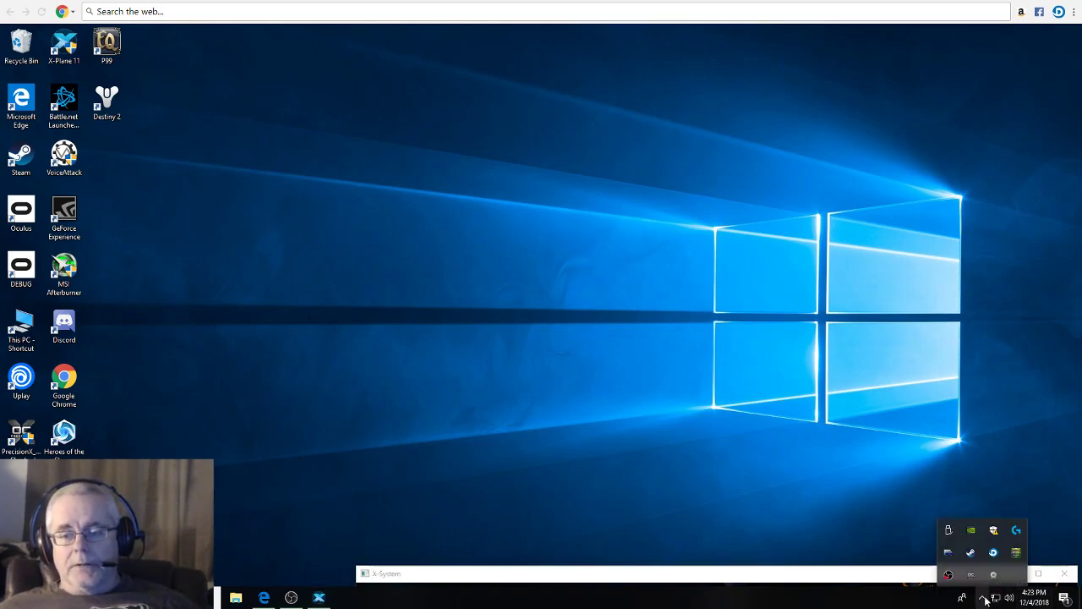
left_click(565, 450)
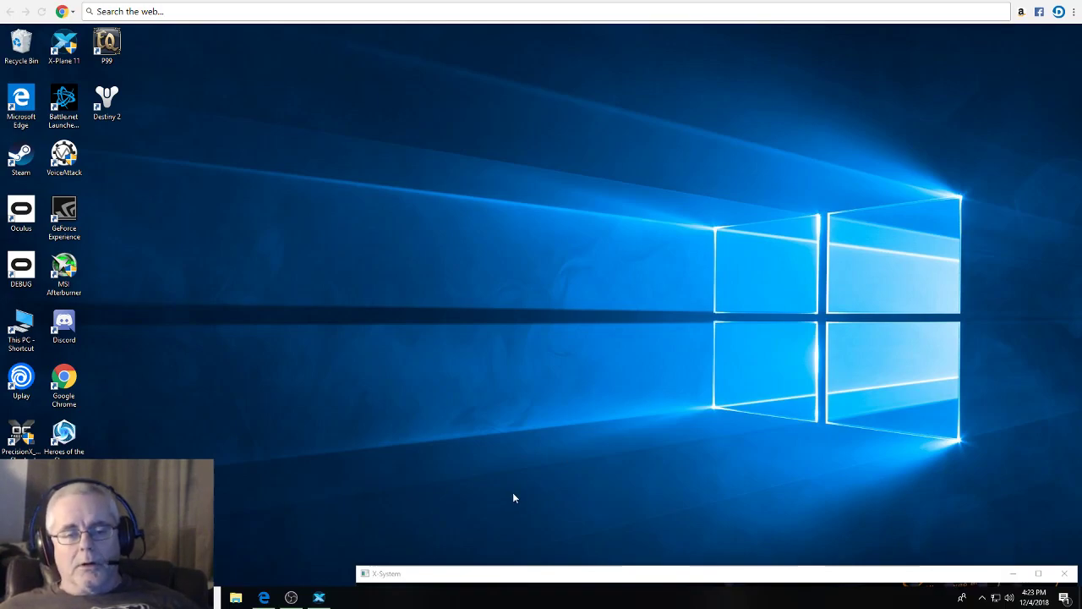
- Move the X-System window up onto the desktop so its Joystick settings page is fully in view
left_click(562, 582)
left_click_drag(562, 581, 399, 98)
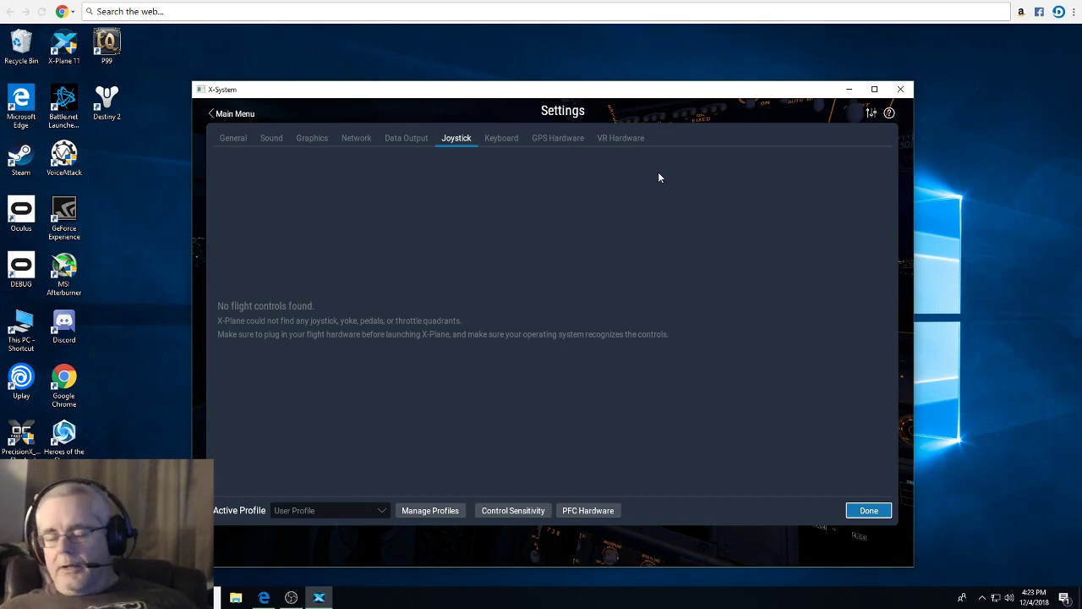
left_click_drag(635, 91, 663, 114)
- Check for connected game controllers with Logitech Profiler, then close it and reposition the X-System window
left_click(982, 598)
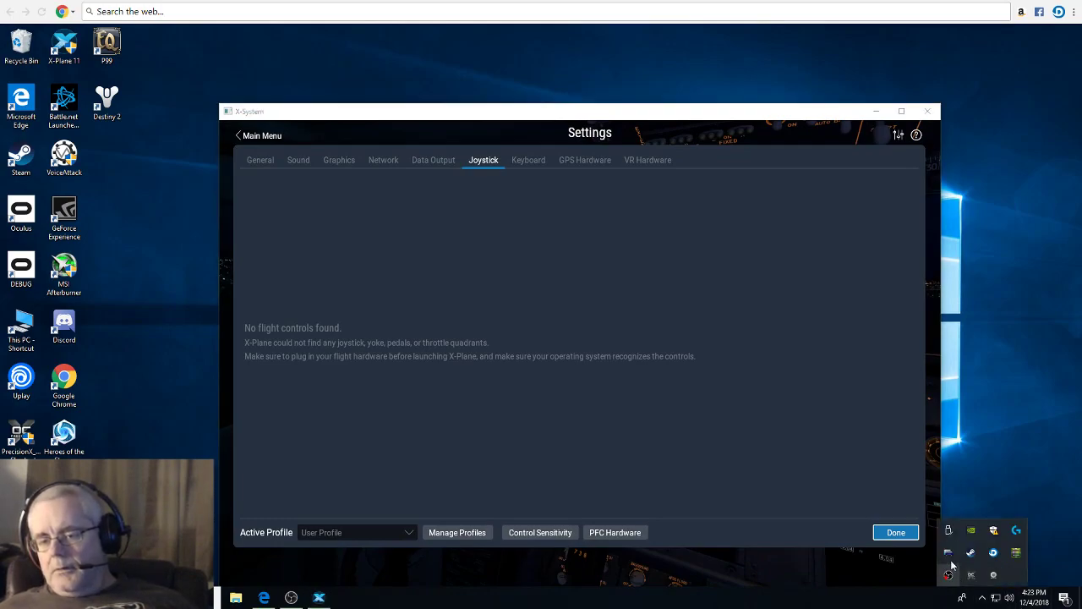
left_click(949, 556)
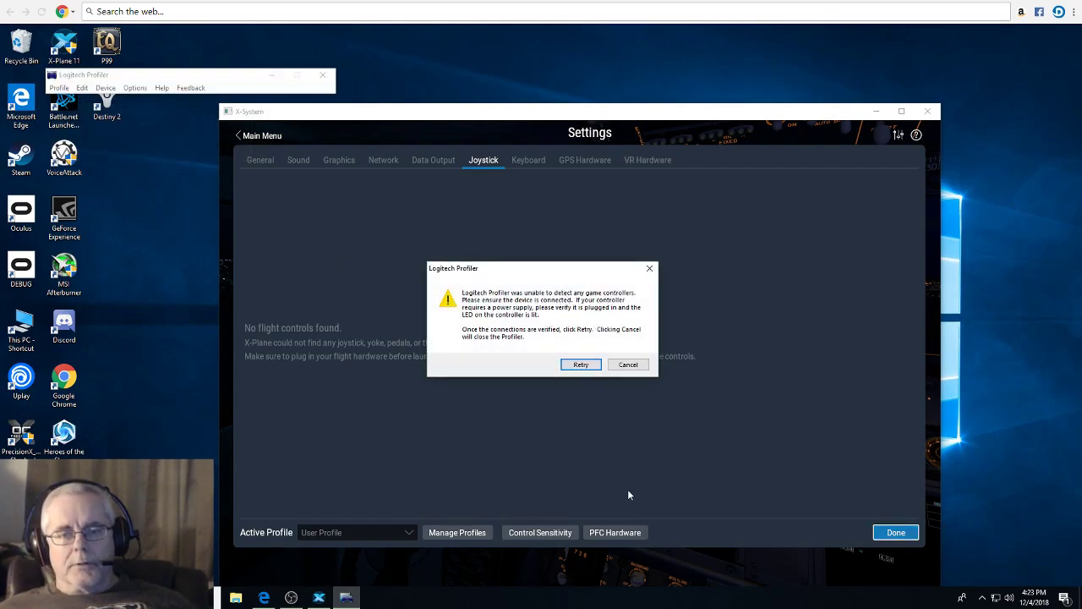
left_click(628, 364)
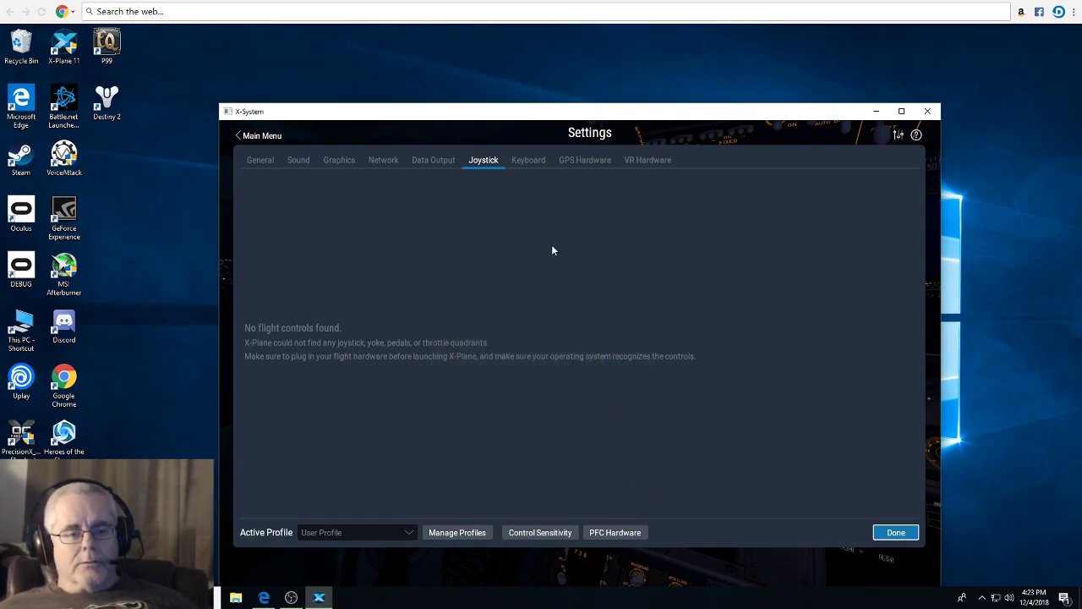
left_click_drag(653, 119, 677, 136)
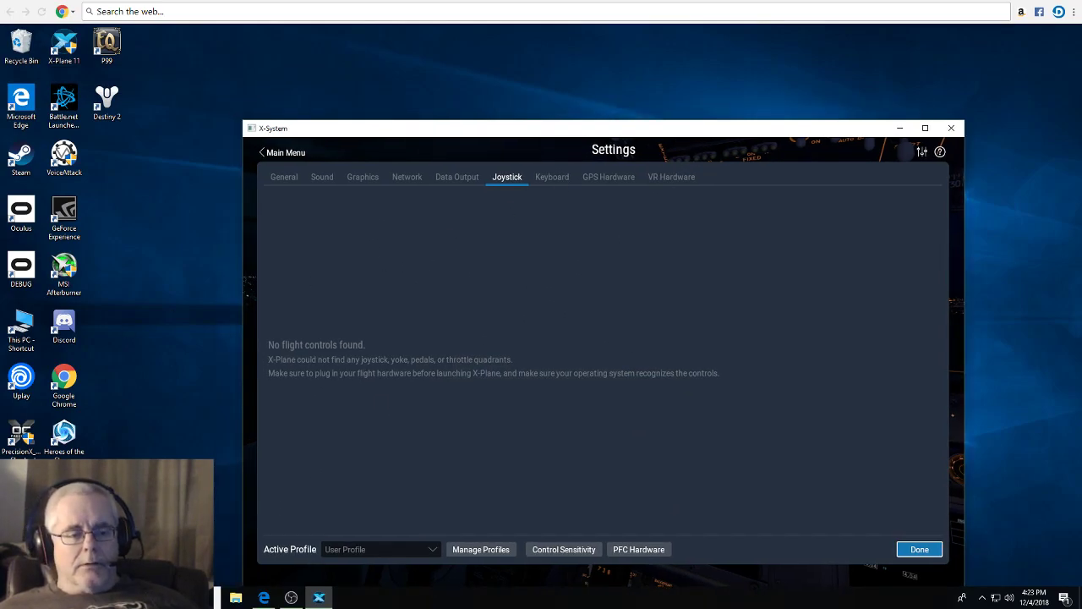
- Open Device Manager and place its window over the middle of the desktop
key("super+s")
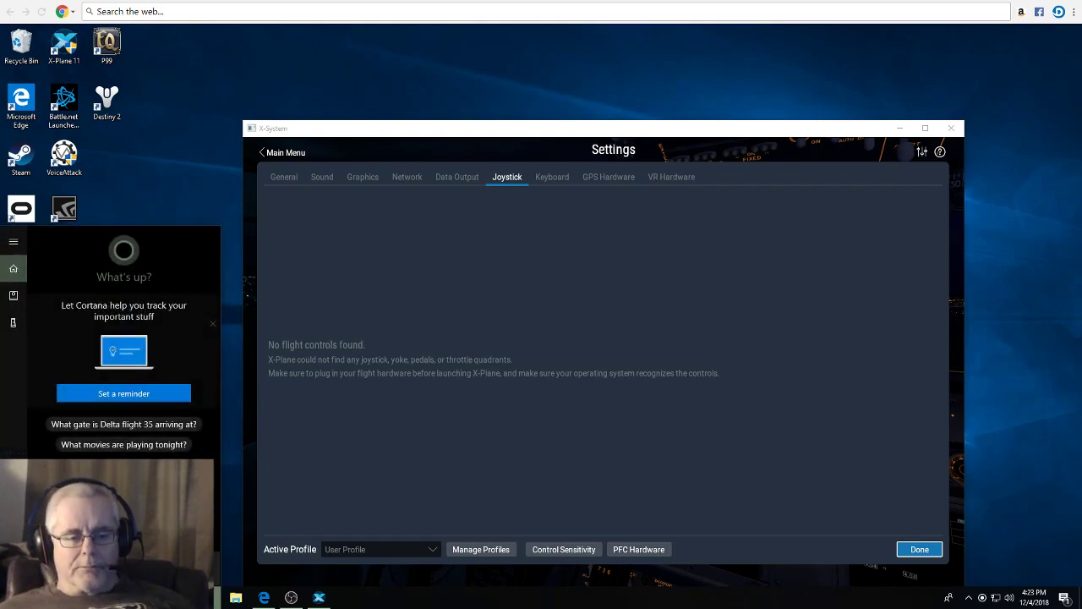
key("super+c")
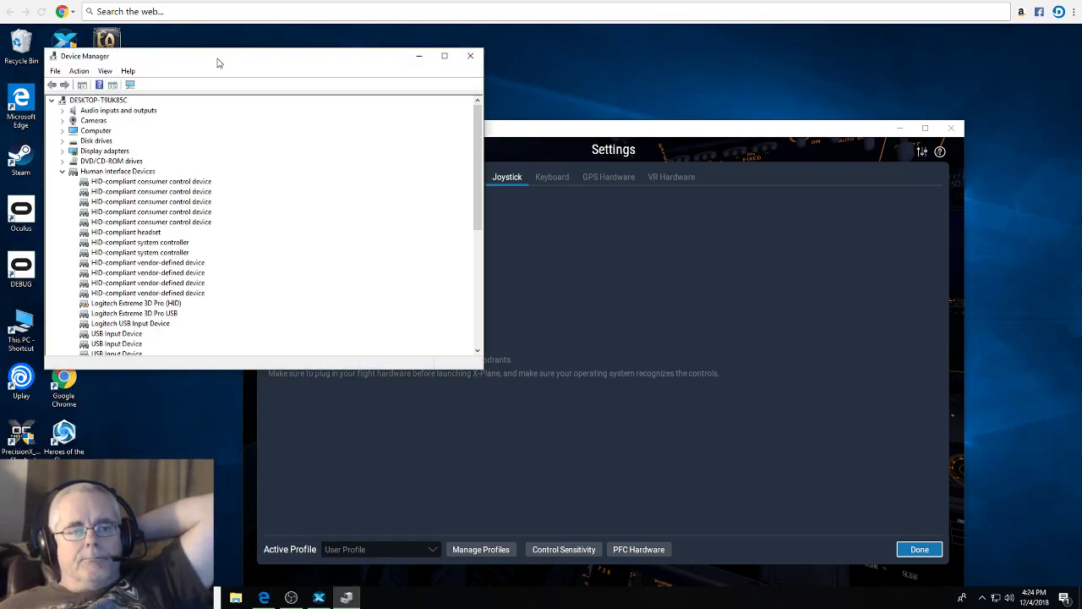
left_click_drag(221, 59, 290, 90)
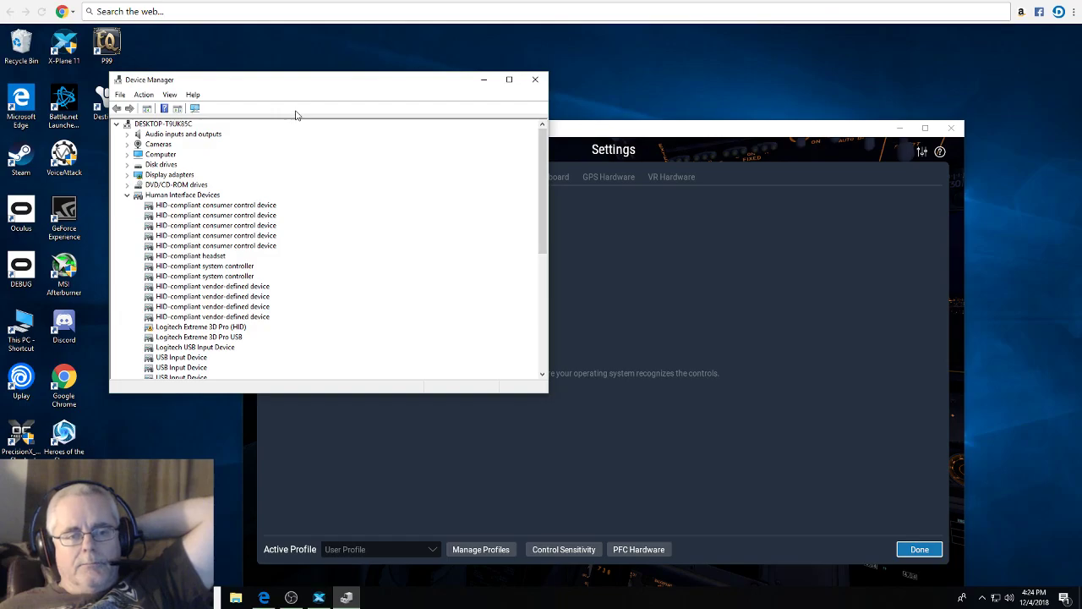
left_click_drag(265, 80, 488, 73)
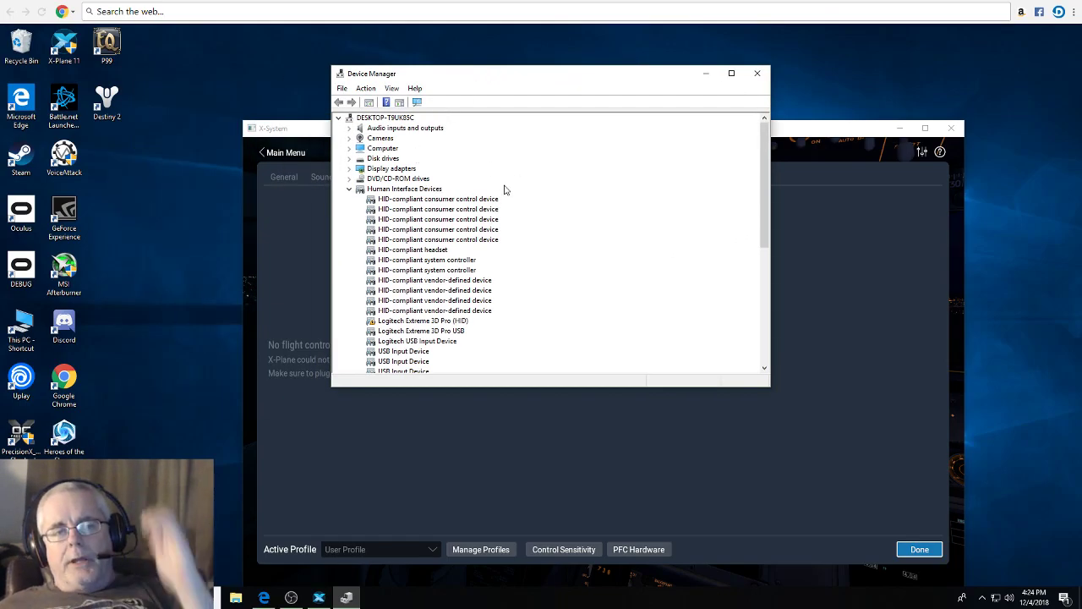
- Collapse the Sound, video and game controllers category in Device Manager and expand Human Interface Devices
left_click(351, 193)
left_click(350, 191)
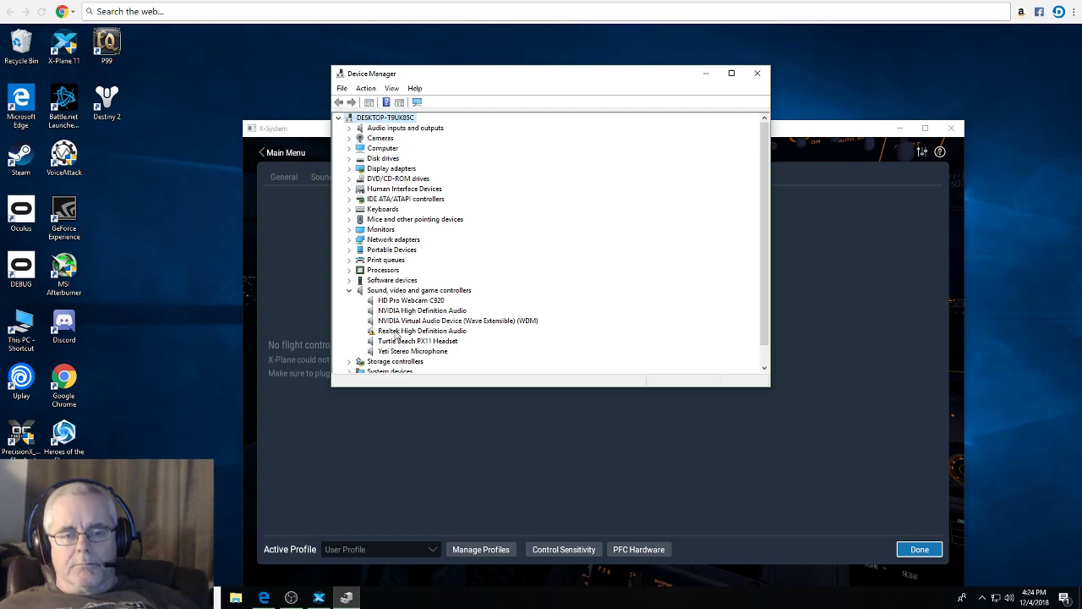
left_click(349, 291)
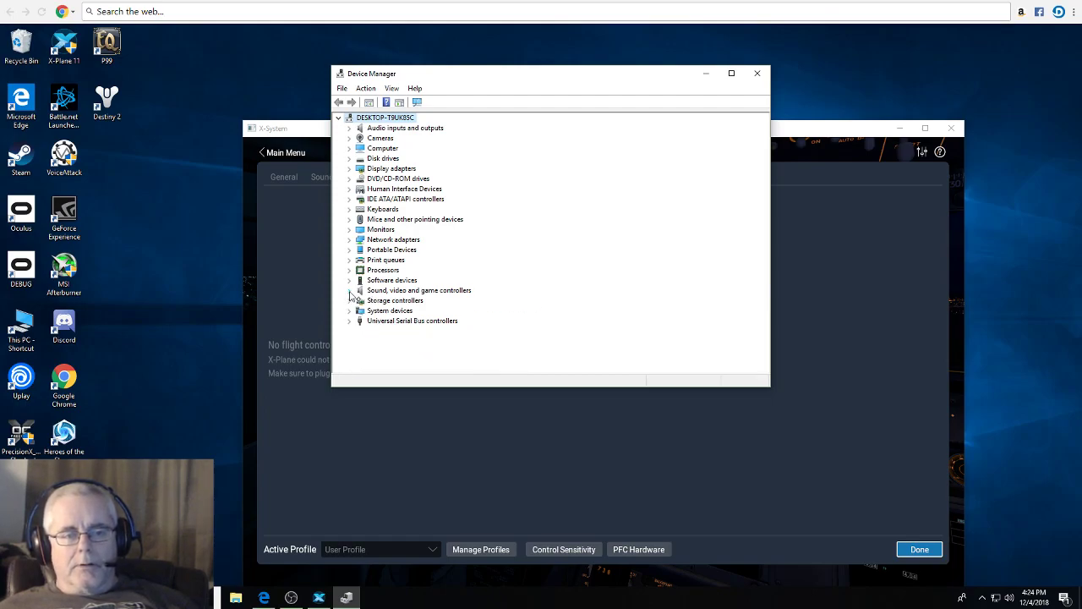
left_click(350, 191)
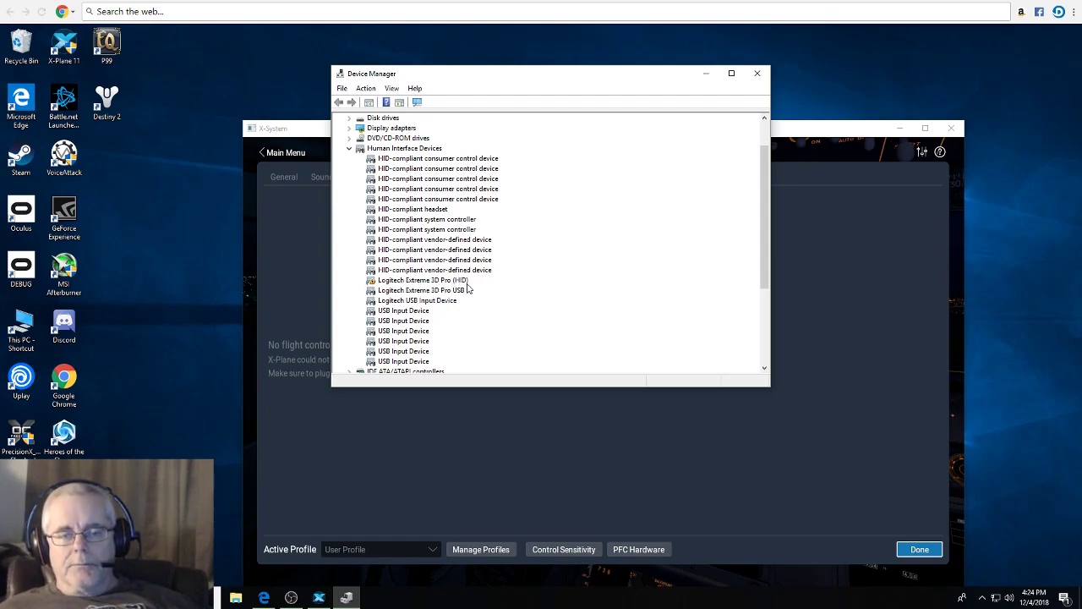
- Try to update the Logitech Extreme 3D Pro (HID) device with the Logitech Extreme 3D Pro (HID) driver from the computer's list of available drivers
left_click(423, 282)
right_click(424, 282)
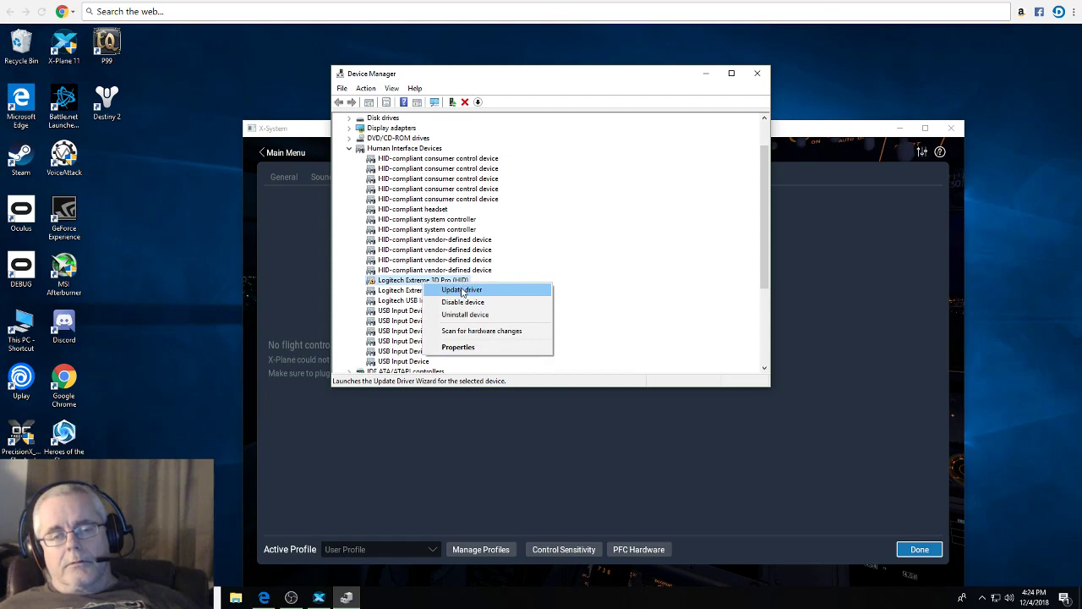
left_click(463, 290)
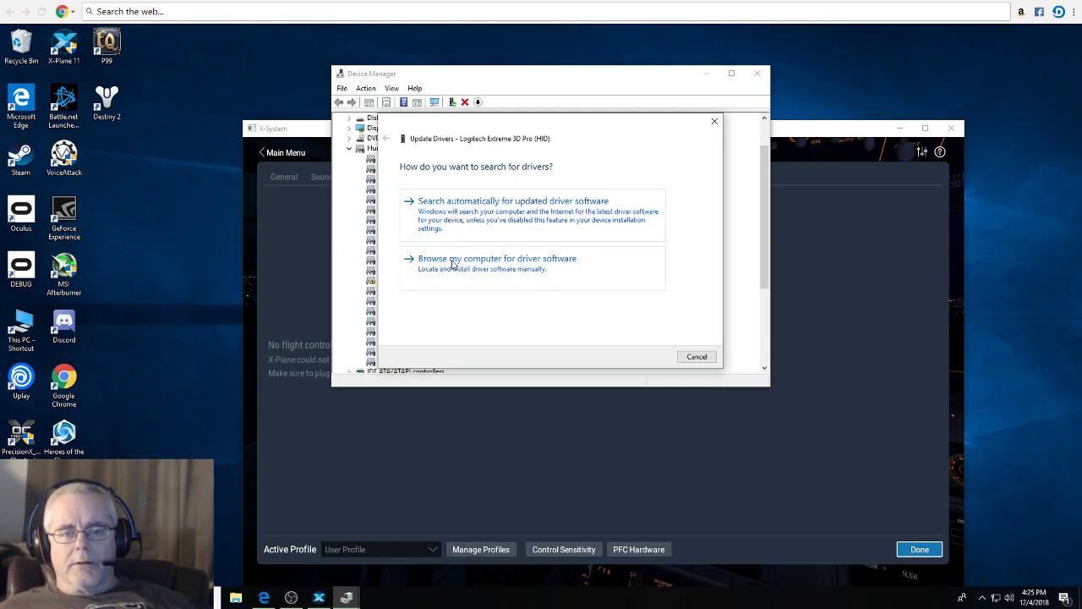
left_click(479, 269)
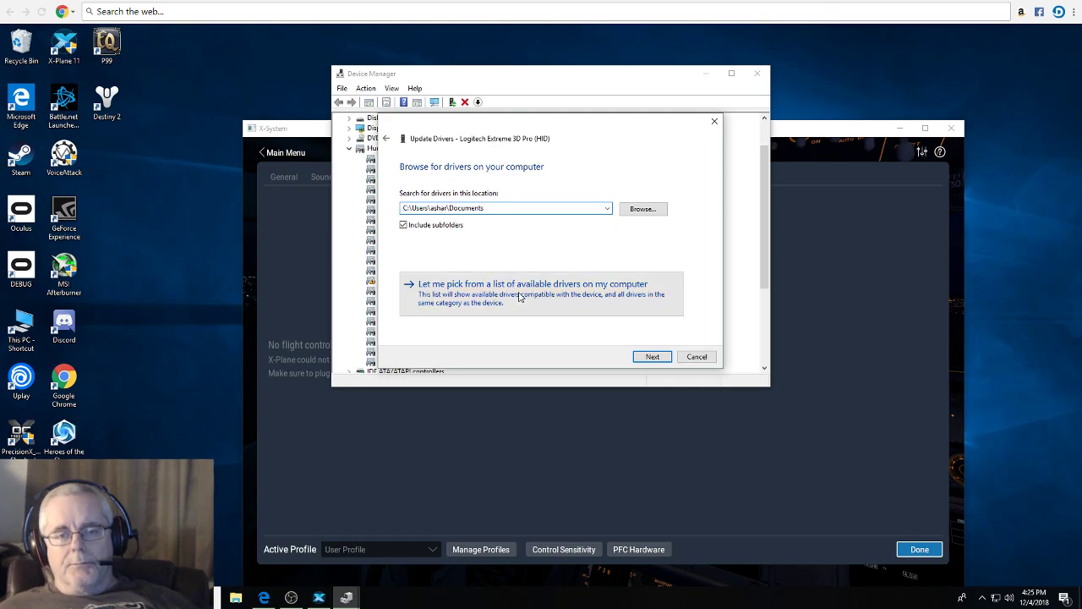
left_click(554, 296)
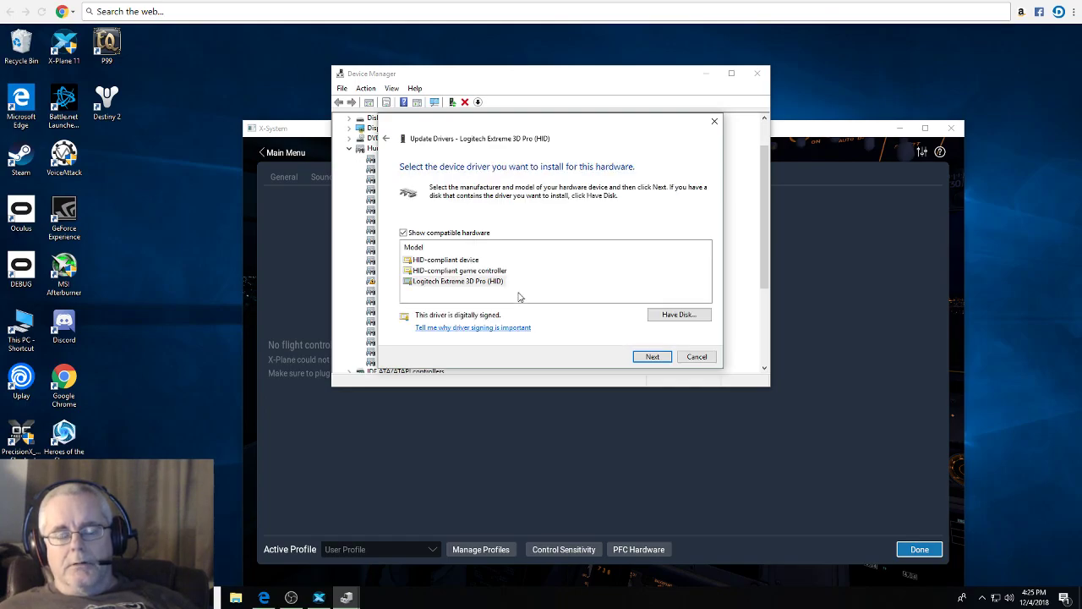
left_click(458, 282)
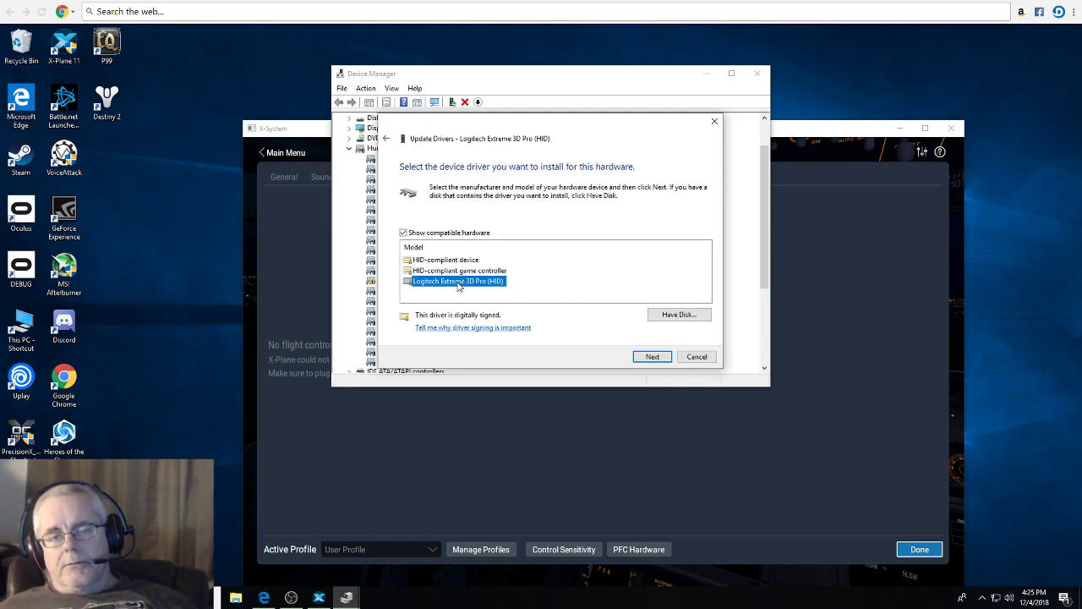
left_click(652, 356)
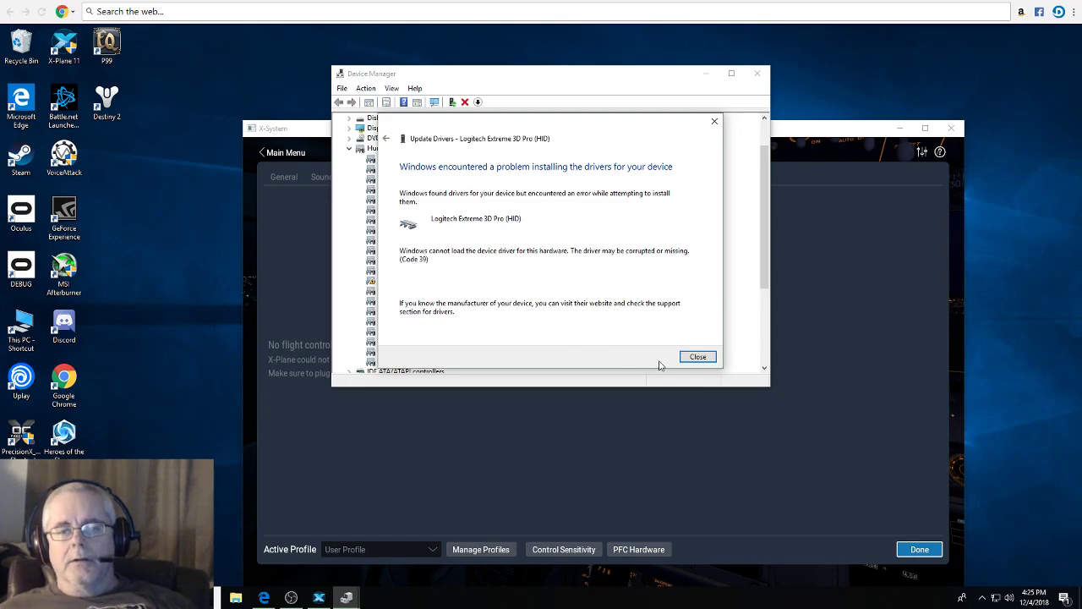
left_click(698, 356)
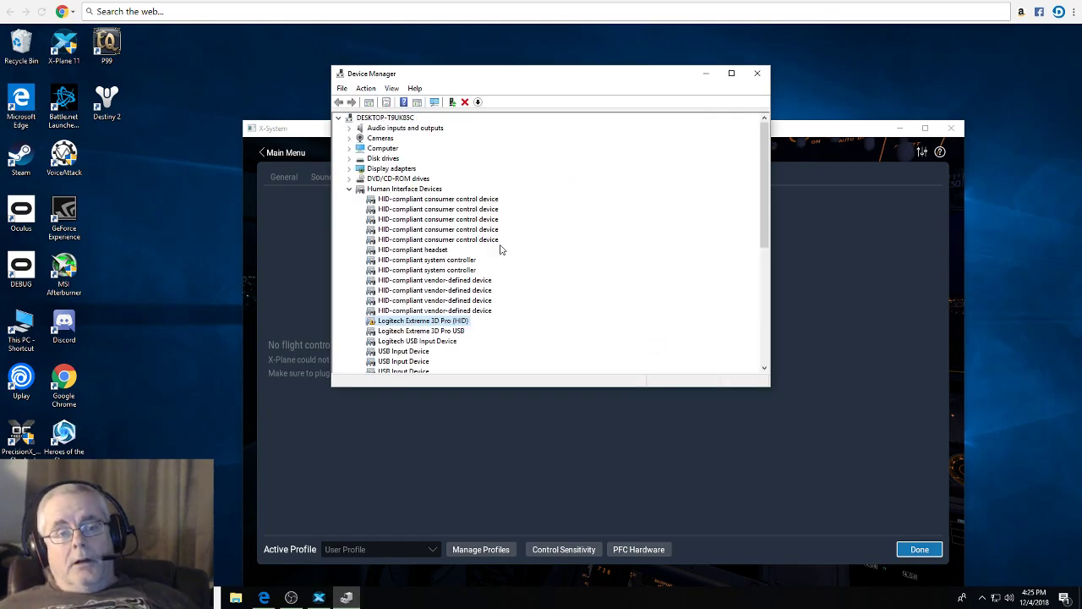
- Update the Logitech Extreme 3D Pro (HID) device with the HID-compliant device driver from the computer's list of available drivers
right_click(427, 323)
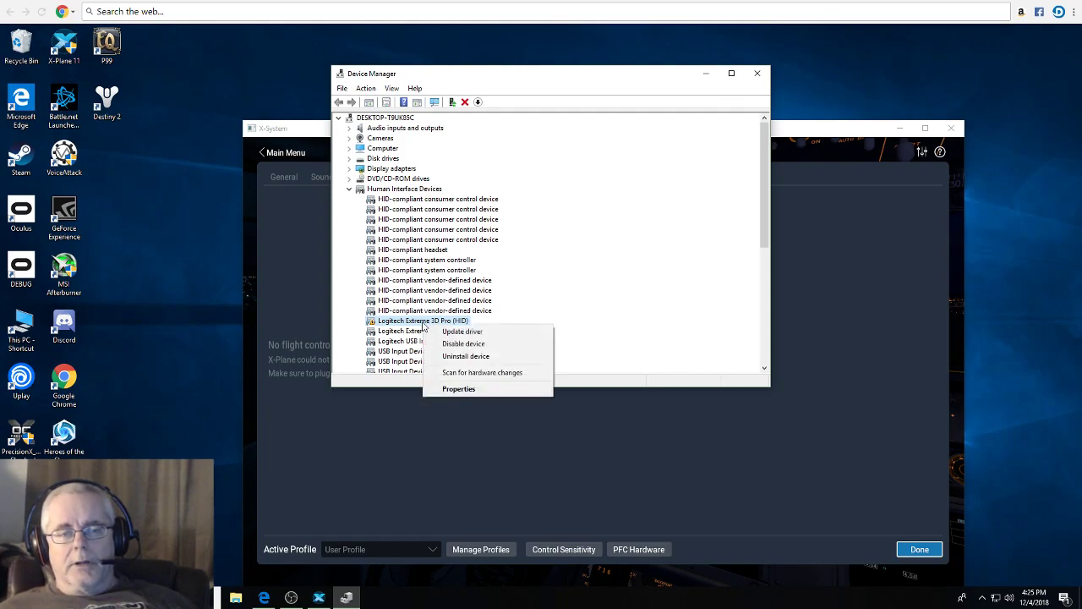
left_click(447, 334)
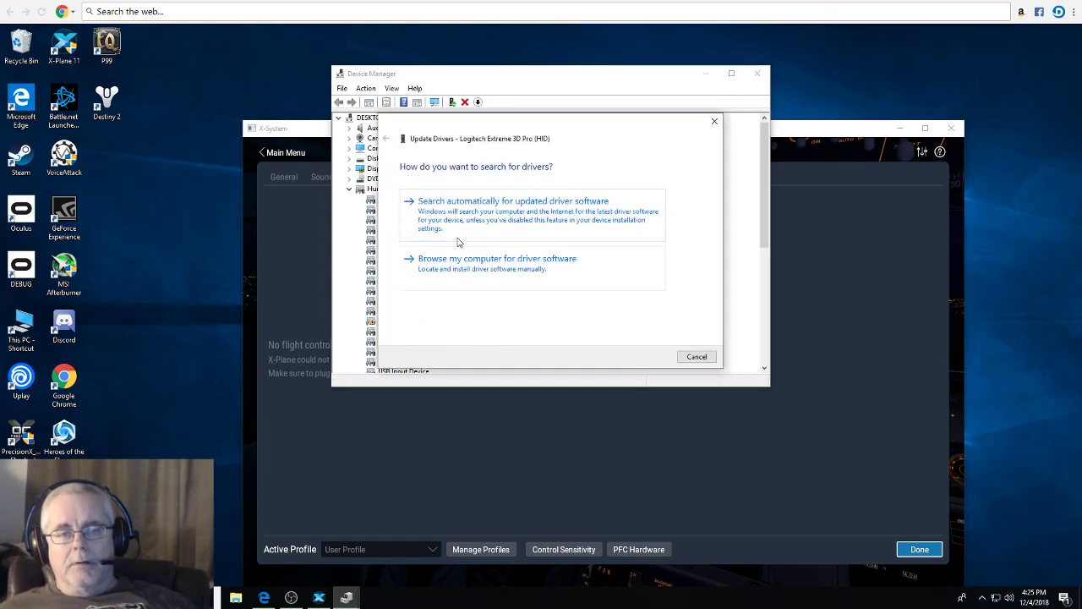
left_click(502, 258)
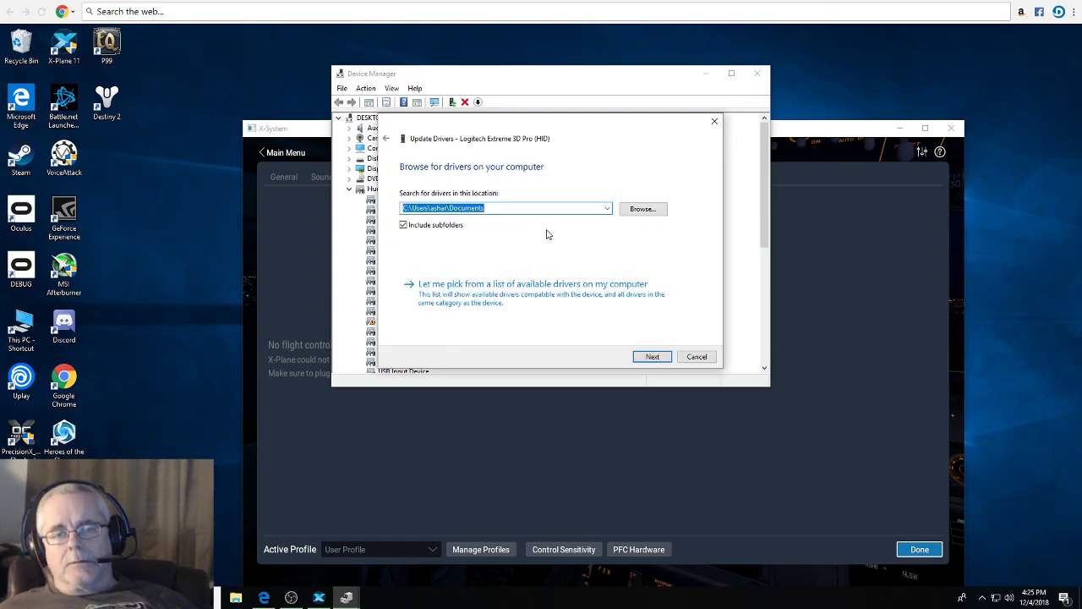
left_click(445, 290)
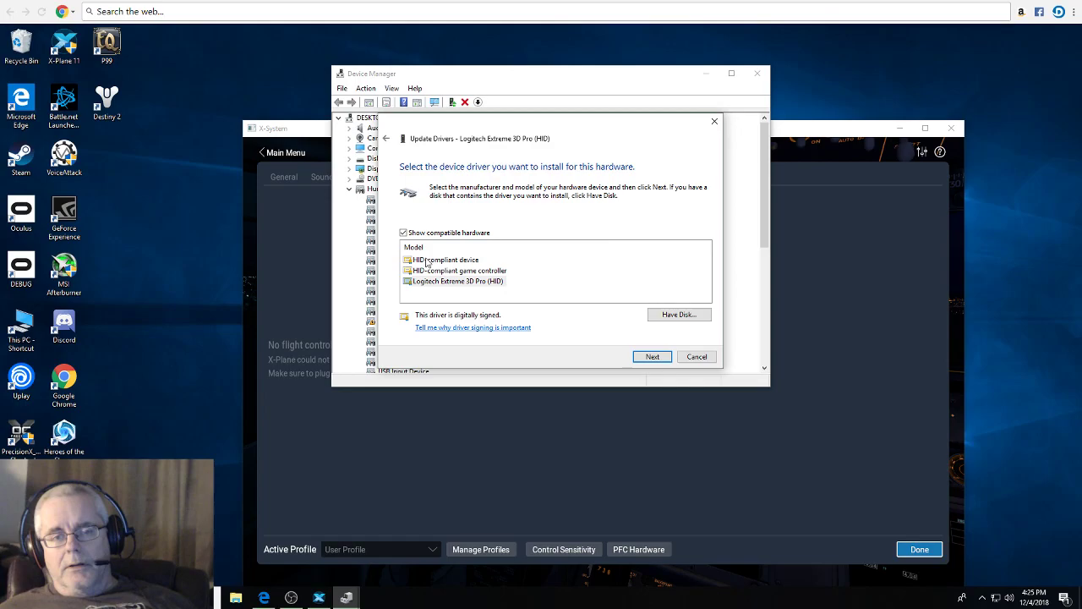
left_click(428, 262)
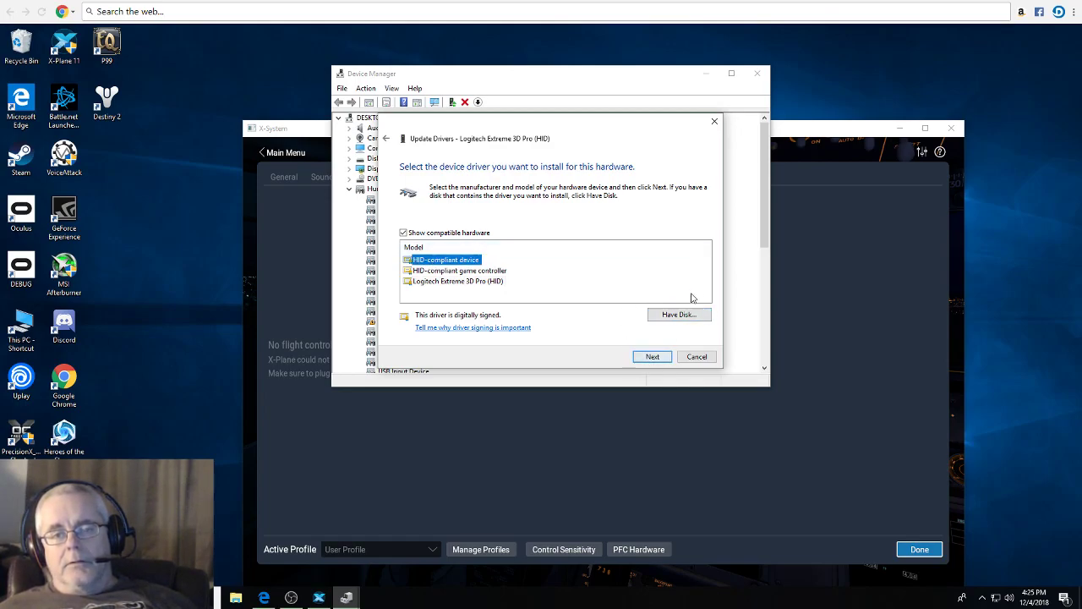
left_click(651, 358)
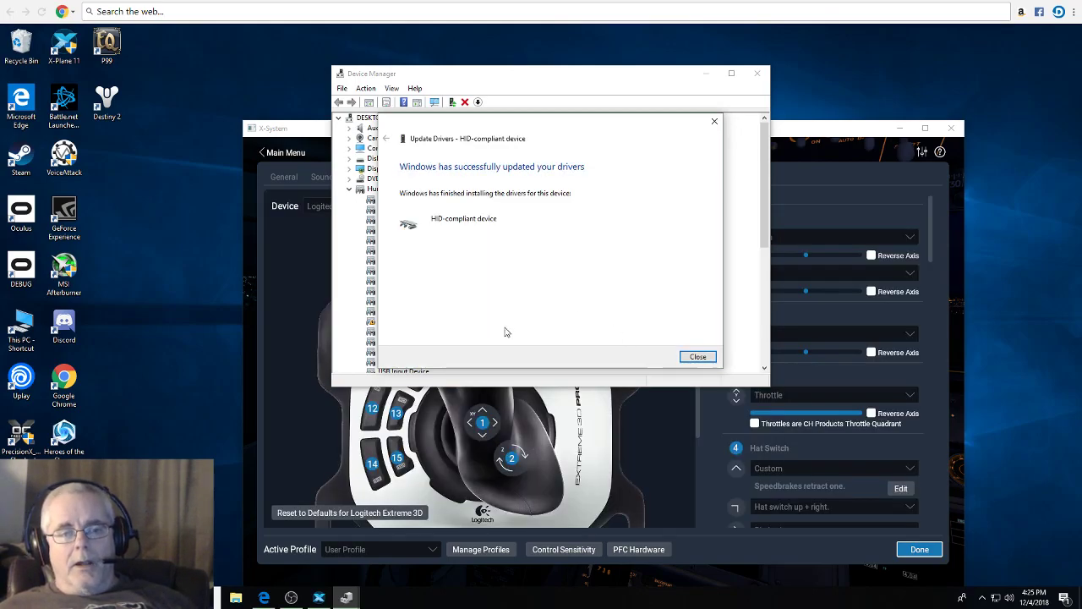
left_click(698, 357)
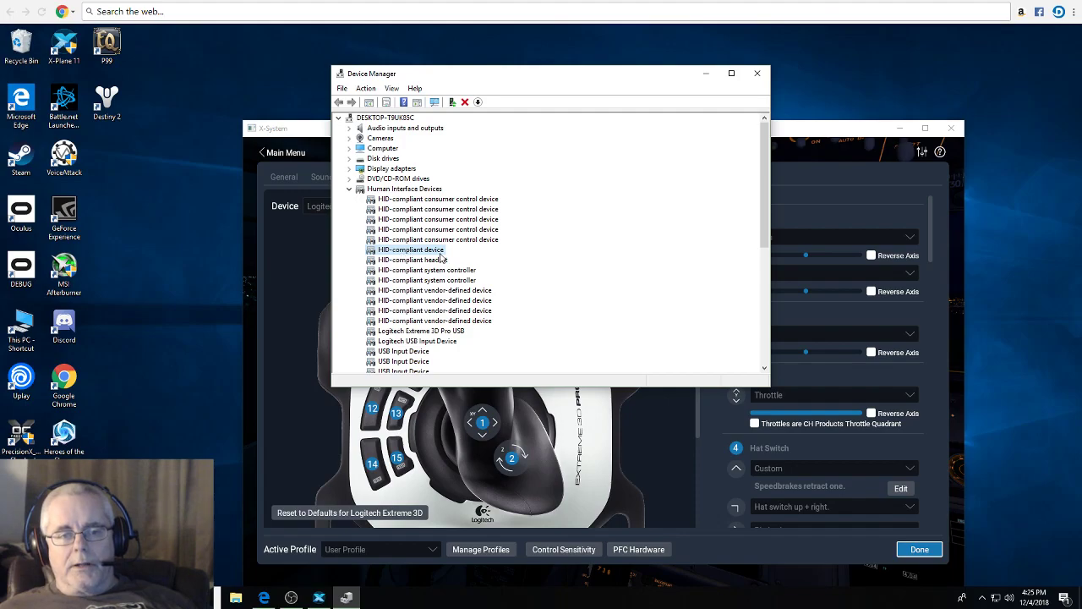
- Move Device Manager out of the way and examine the Logitech Extreme 3D control layout on X-Plane's Joystick settings page
left_click_drag(481, 77, 93, 592)
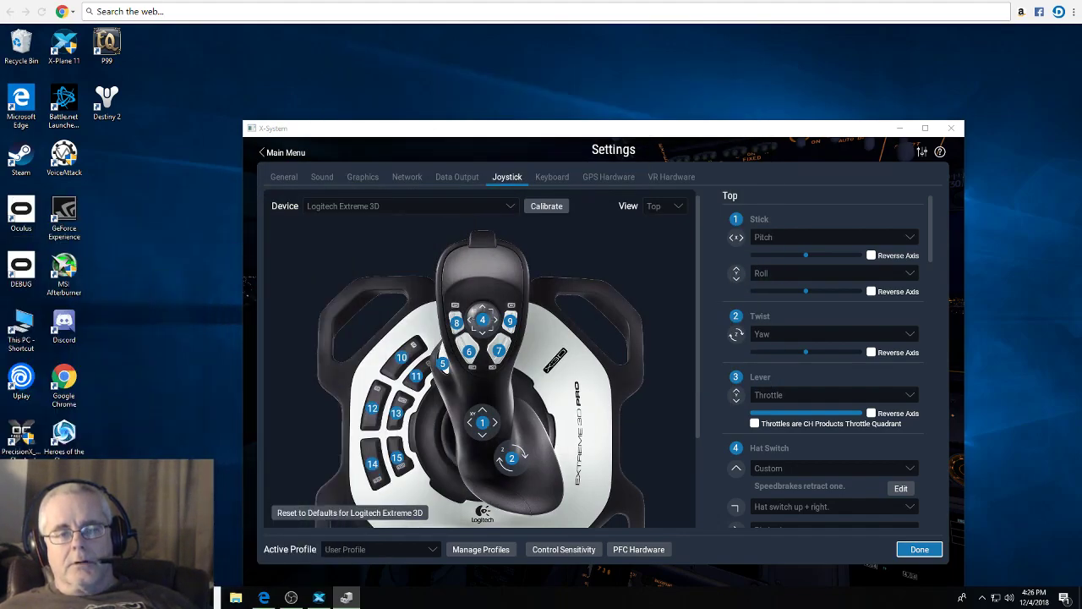
left_click_drag(550, 125, 543, 64)
scroll(558, 292, "down", 2)
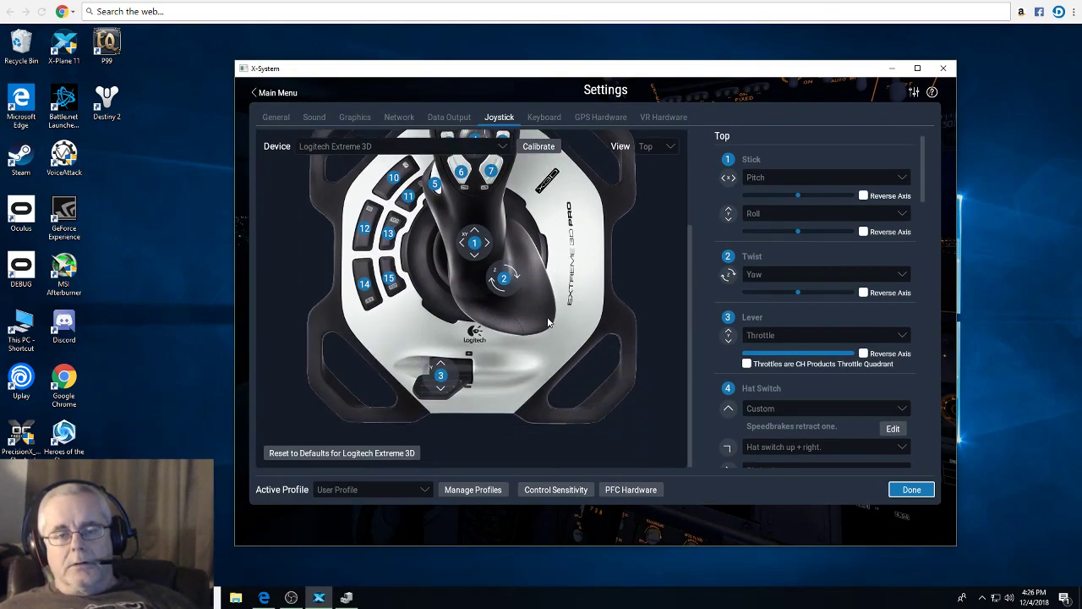
scroll(554, 296, "up", 2)
scroll(548, 302, "down", 2)
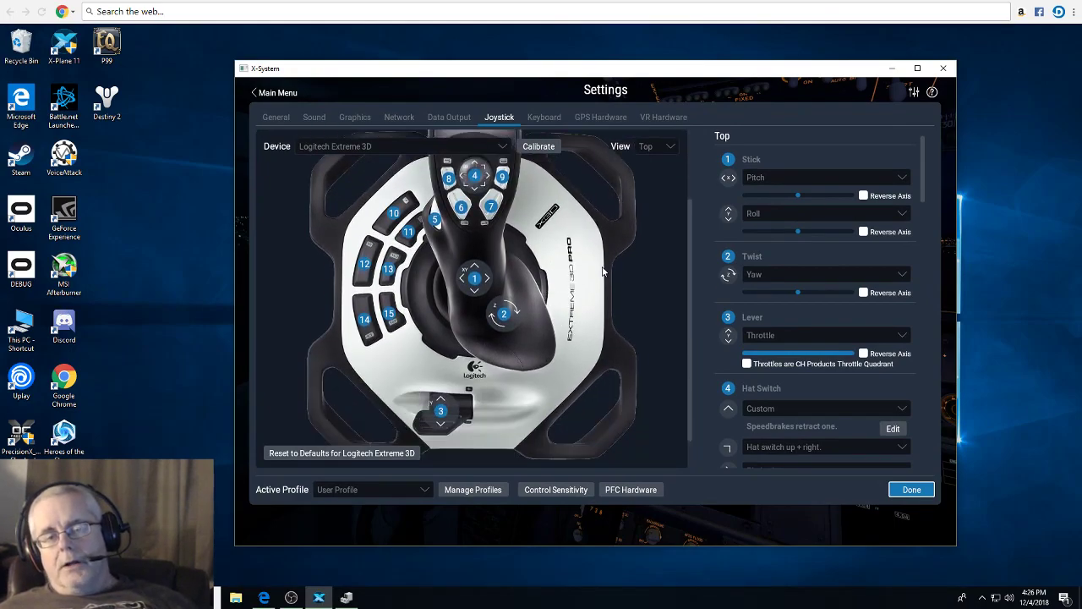
scroll(596, 275, "up", 2)
scroll(507, 291, "down", 1)
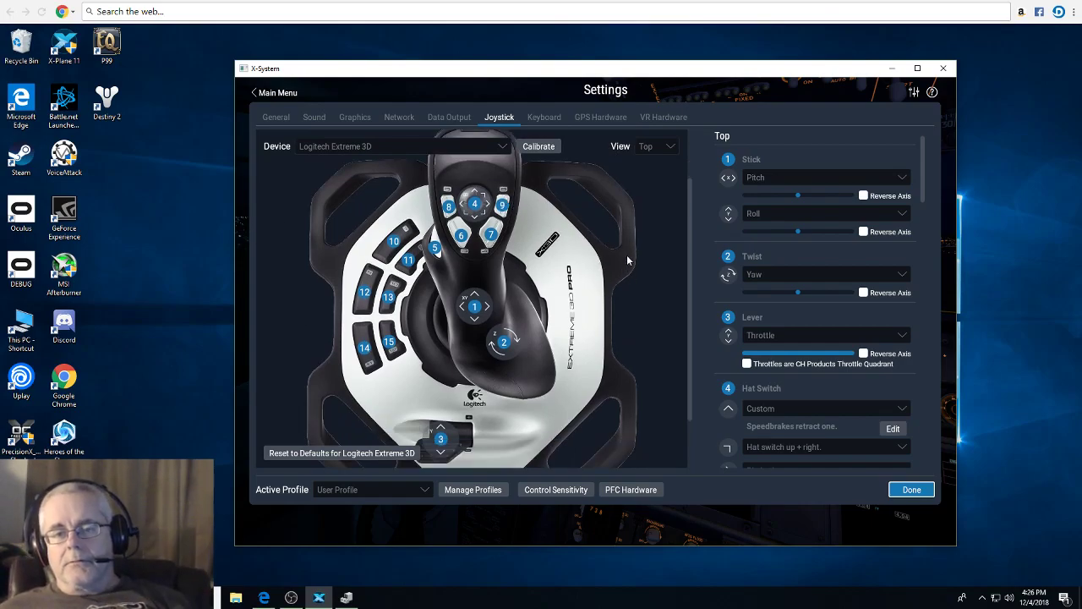
- Rearrange the X-Plane settings window and Device Manager so the Joystick settings page is unobstructed
scroll(577, 291, "up", 1)
scroll(577, 291, "up", 1)
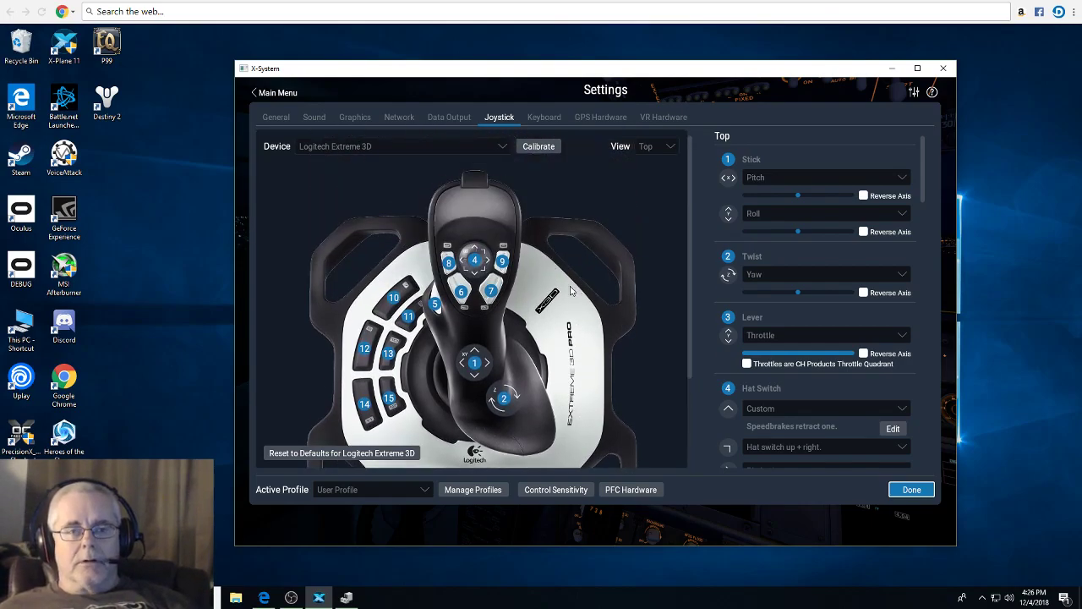
left_click_drag(422, 79, 361, 55)
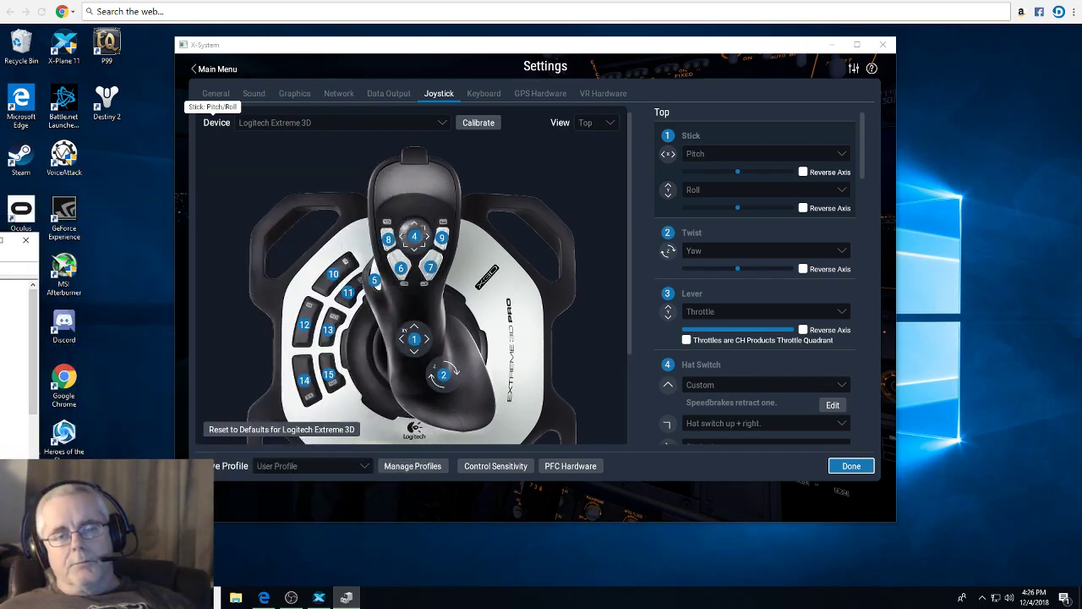
left_click_drag(12, 239, 667, 502)
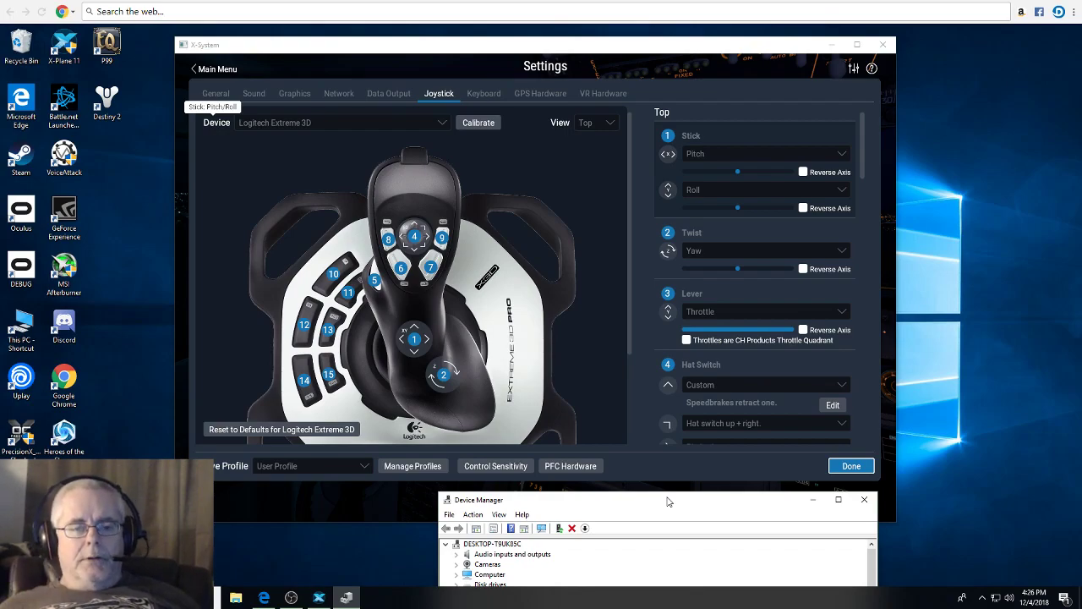
left_click_drag(667, 503, 713, 575)
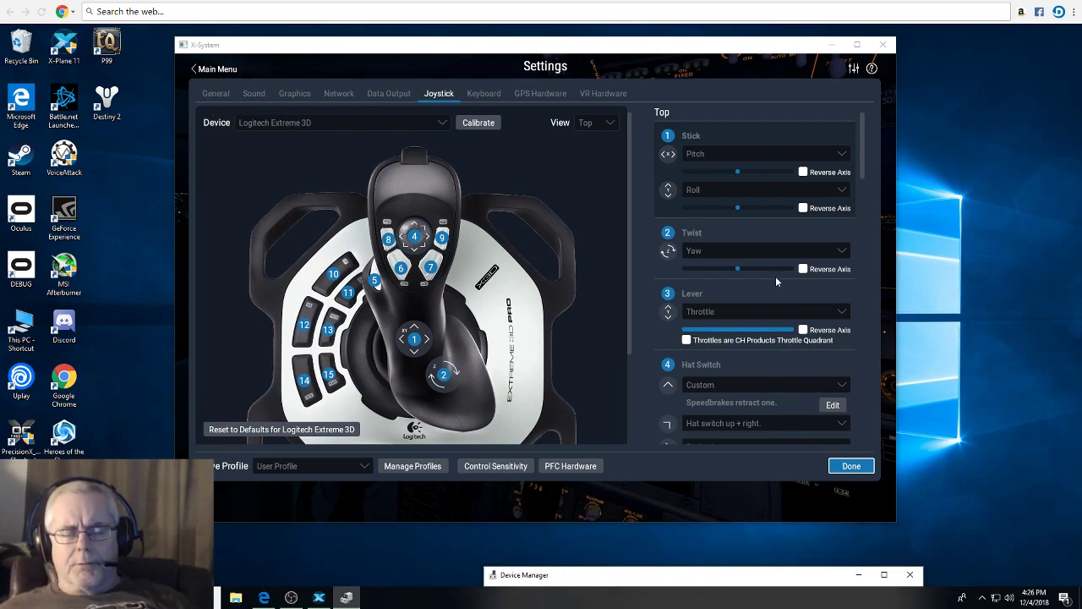
left_click_drag(560, 48, 510, 42)
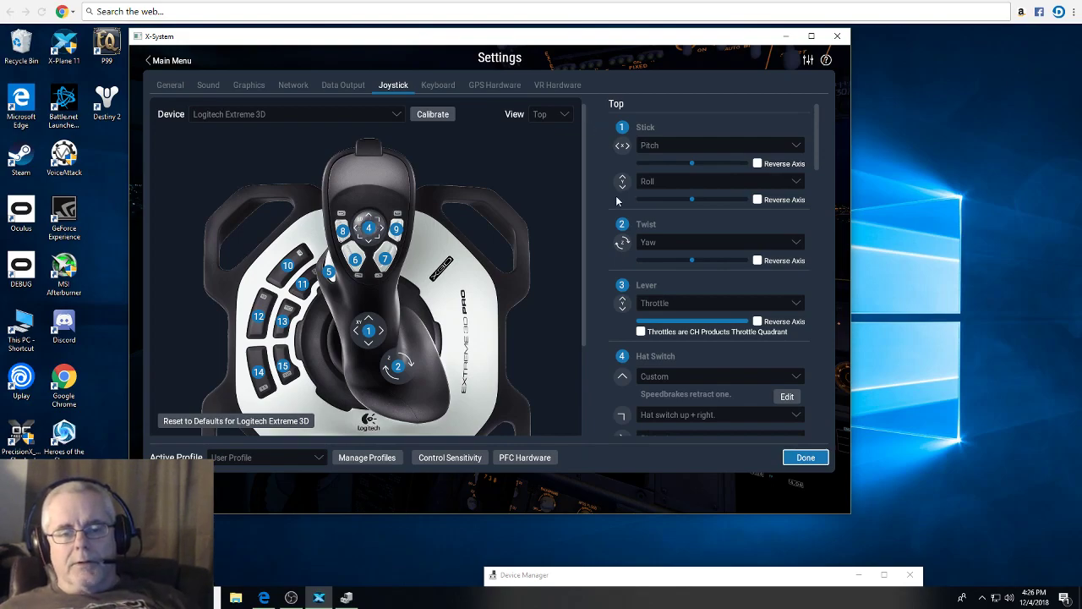
- Bring Device Manager back into full view, collapse Human Interface Devices and examine the devices under Universal Serial Bus controllers
left_click_drag(732, 575, 603, 169)
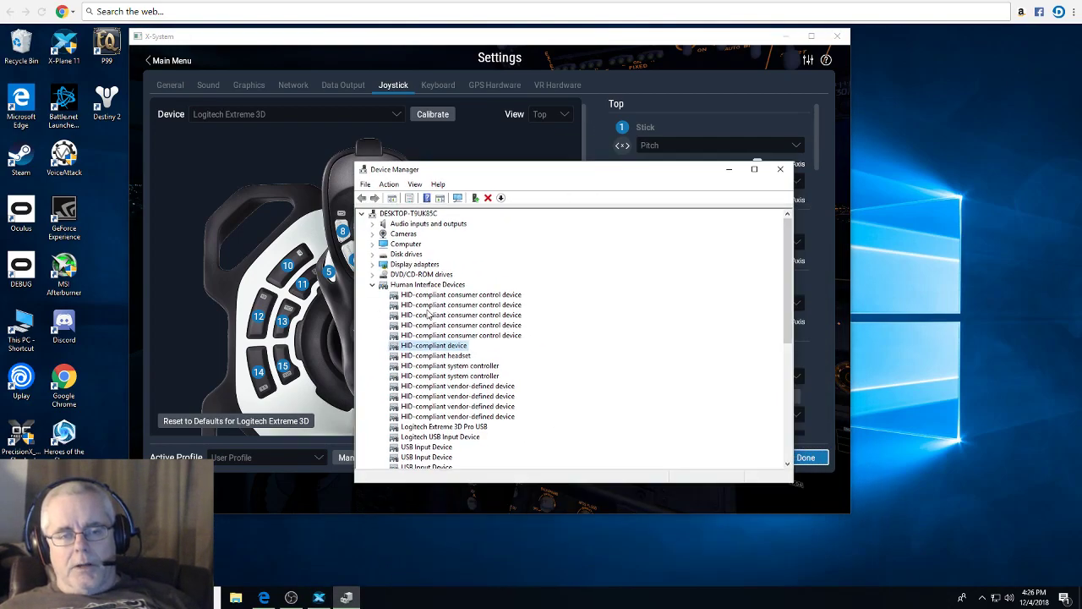
left_click(372, 288)
scroll(376, 300, "down", 1)
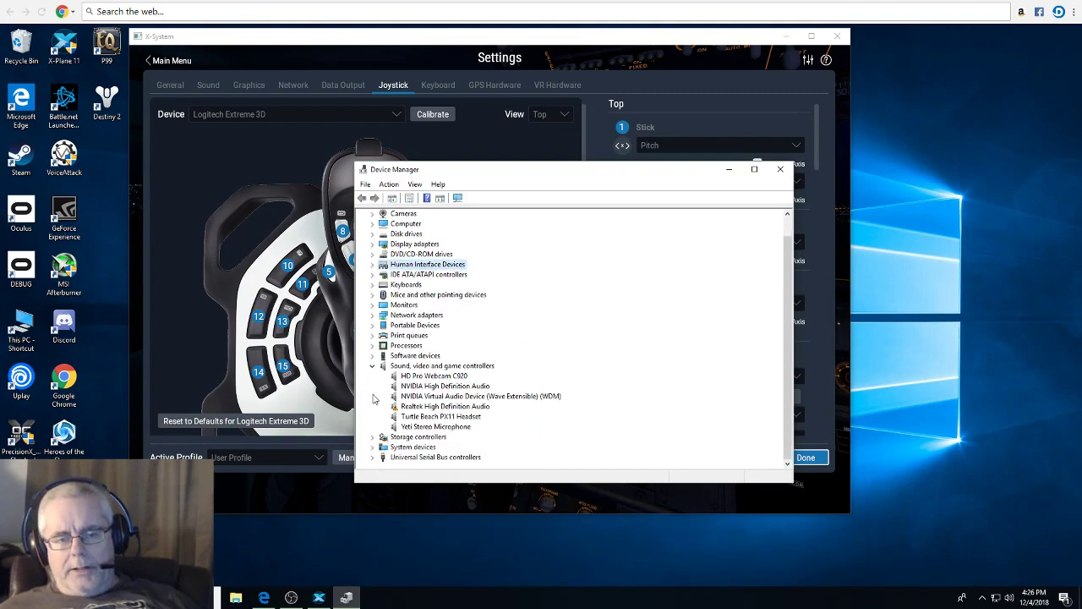
left_click(374, 458)
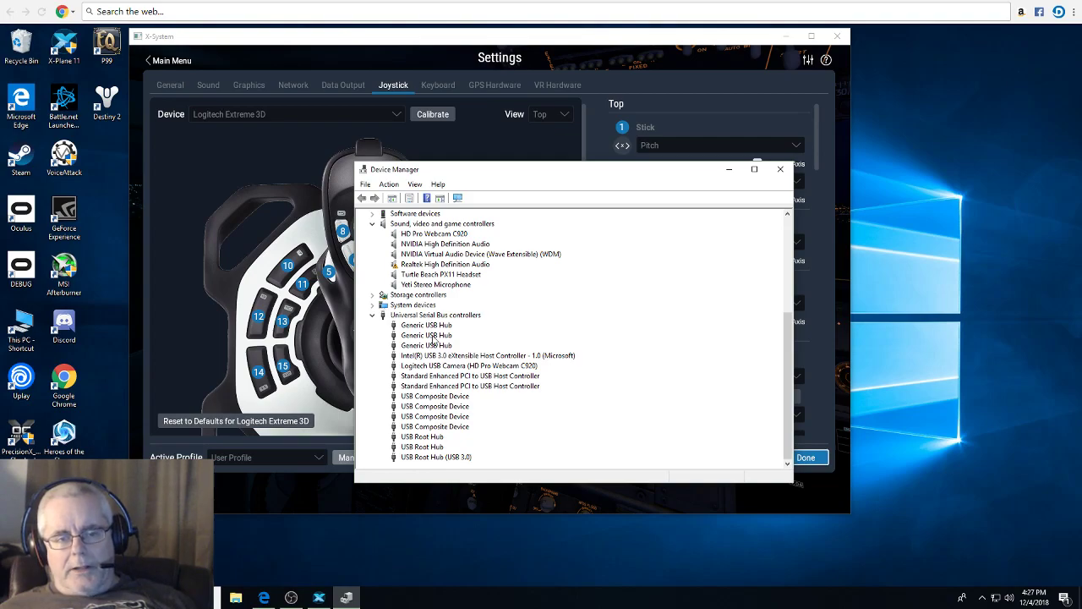
- Collapse the Universal Serial Bus controllers and Sound, video and game controllers categories, and close Device Manager
left_click(373, 317)
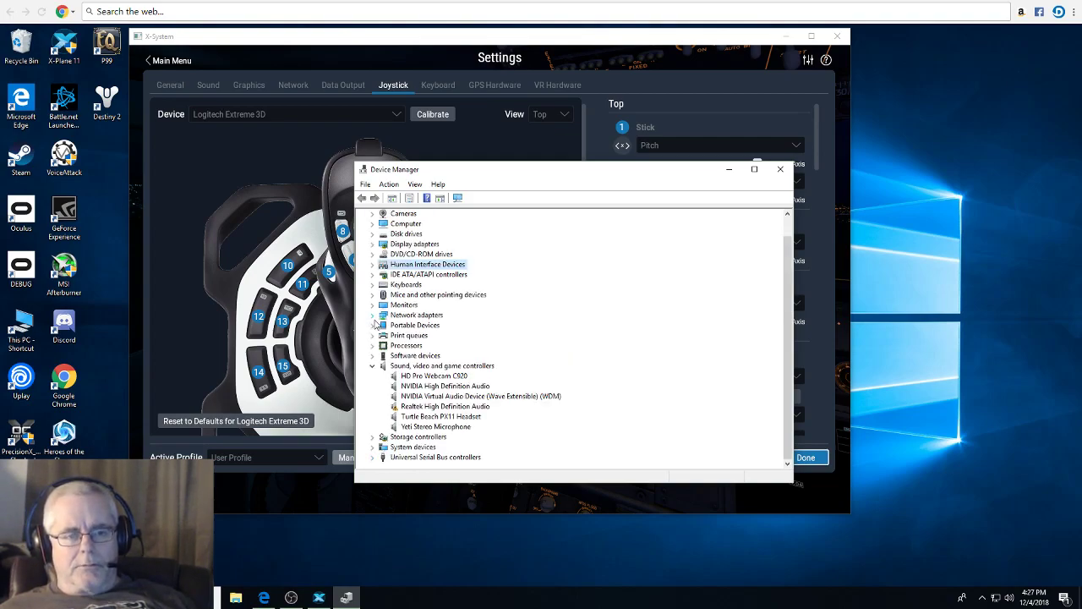
left_click(373, 365)
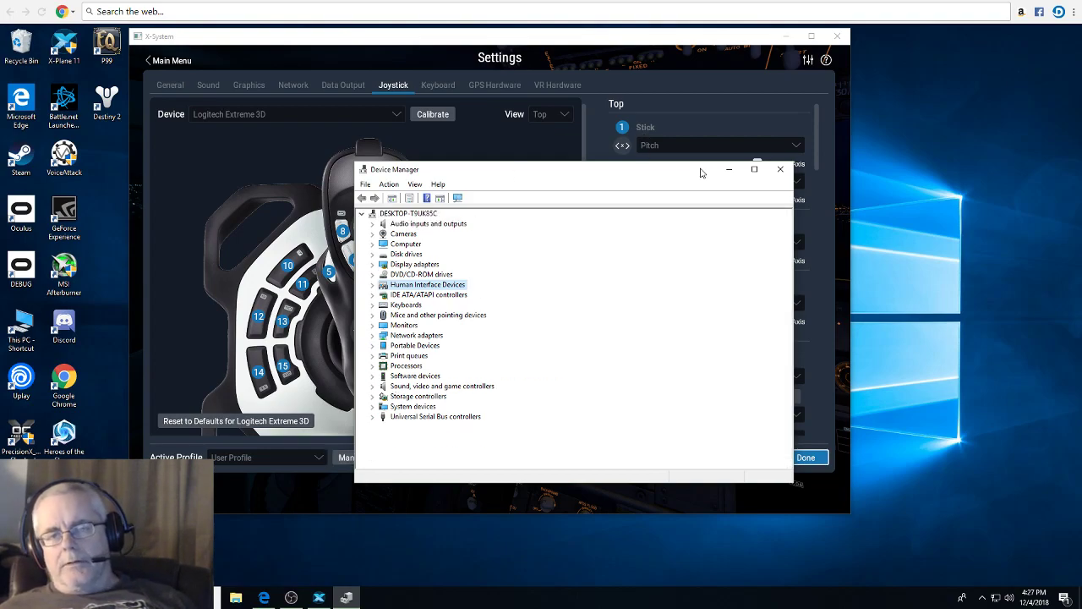
left_click(780, 173)
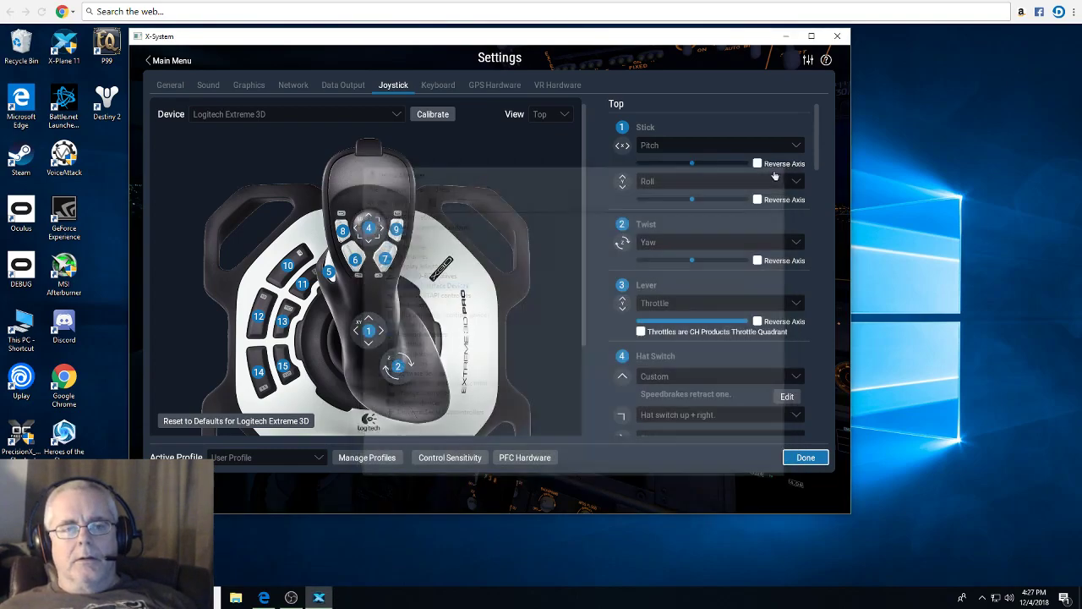